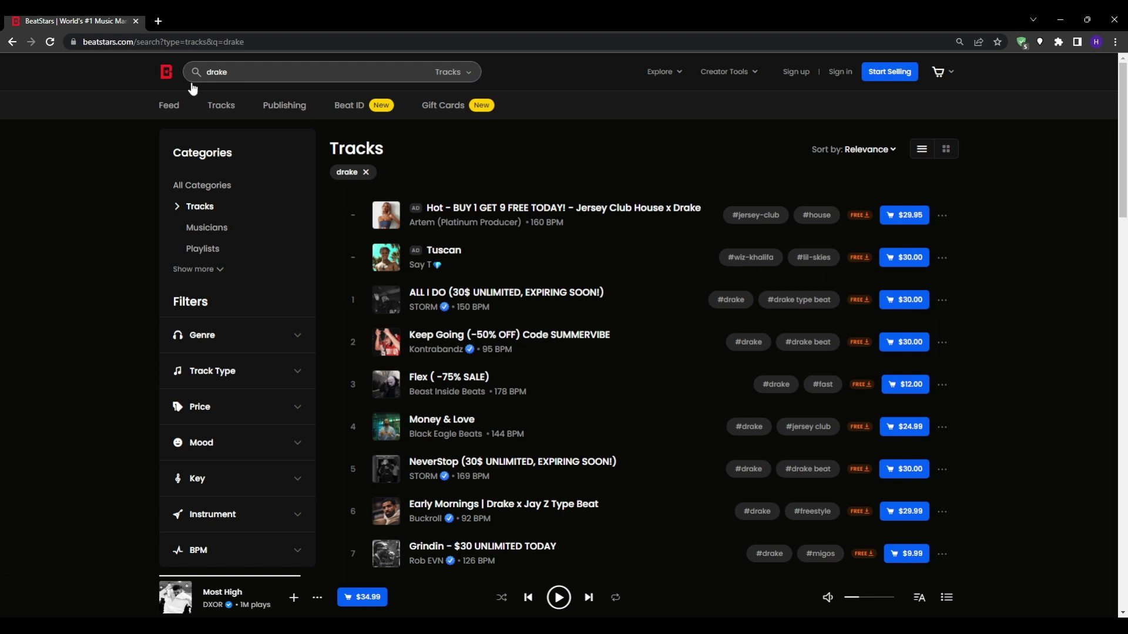
Step: Load beatstars.com in the browser to reach the signed-in BeatStars home page
{"action": "left_click", "coordinate": [116, 43]}
{"action": "type", "text": "beatstars.com"}
{"action": "key", "text": "Return"}
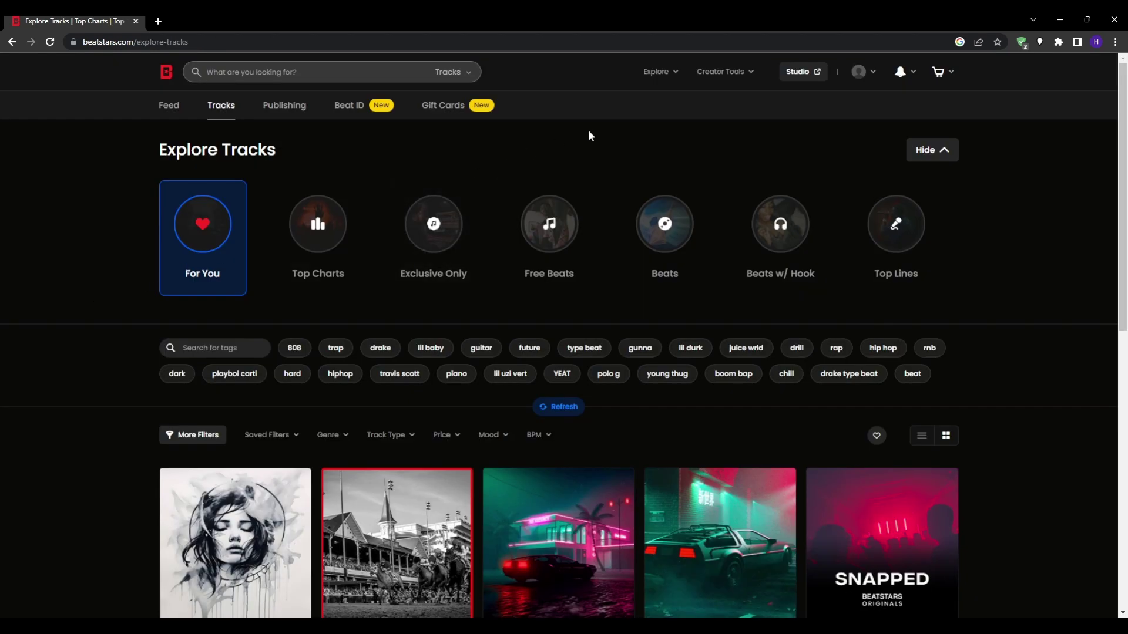
Step: Open Studio in a new tab, enter the professional name, and postpone the artist profile details
{"action": "left_click", "coordinate": [803, 72]}
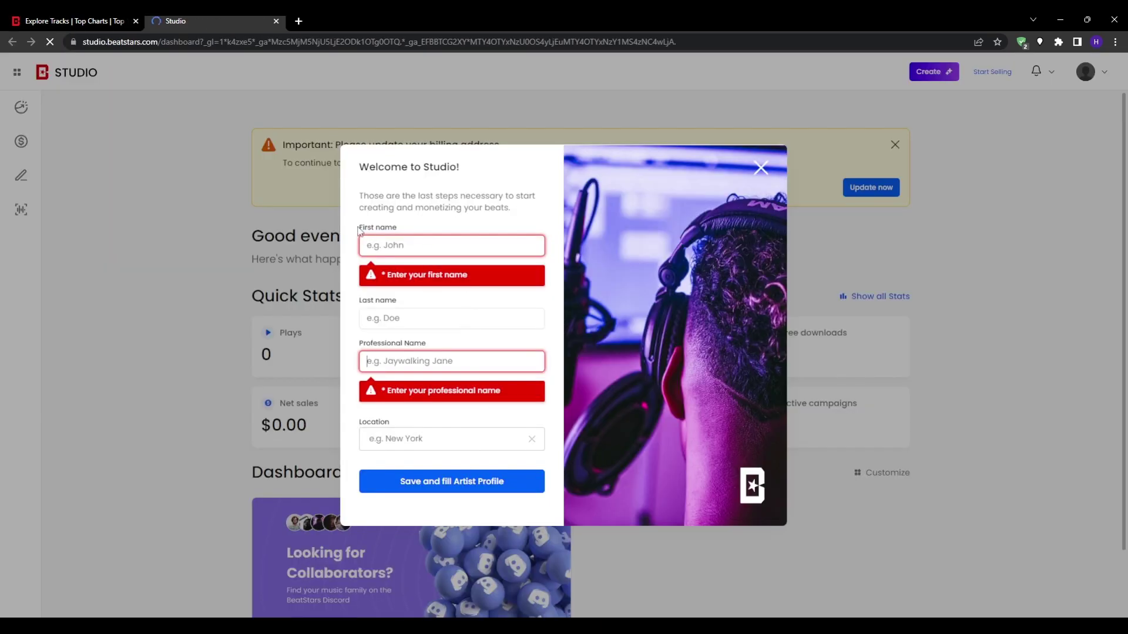
{"action": "left_click", "coordinate": [400, 354]}
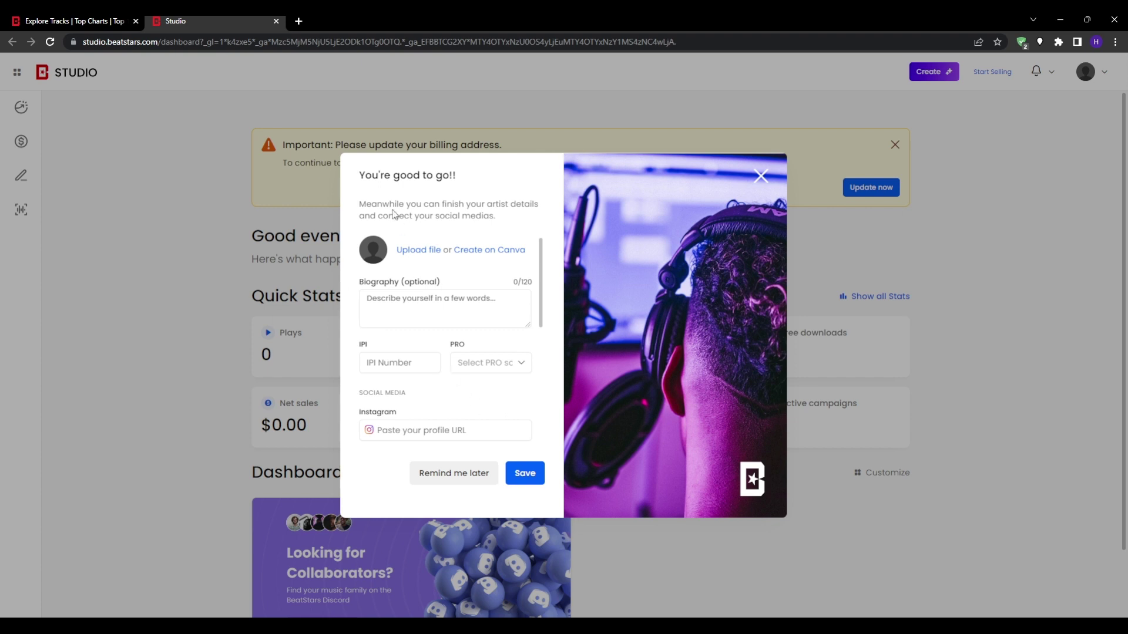
{"action": "left_click", "coordinate": [470, 484]}
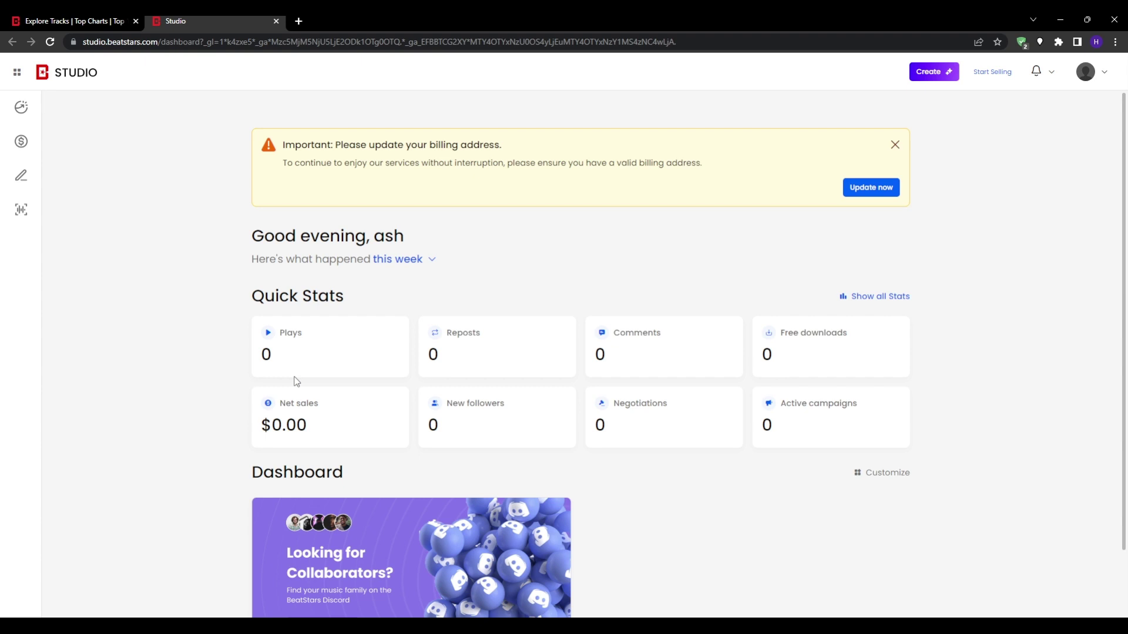
Step: Choose Create Track from the Create menu to reach the Free/Marketplace/Pro Page plan comparison
{"action": "left_click", "coordinate": [943, 74]}
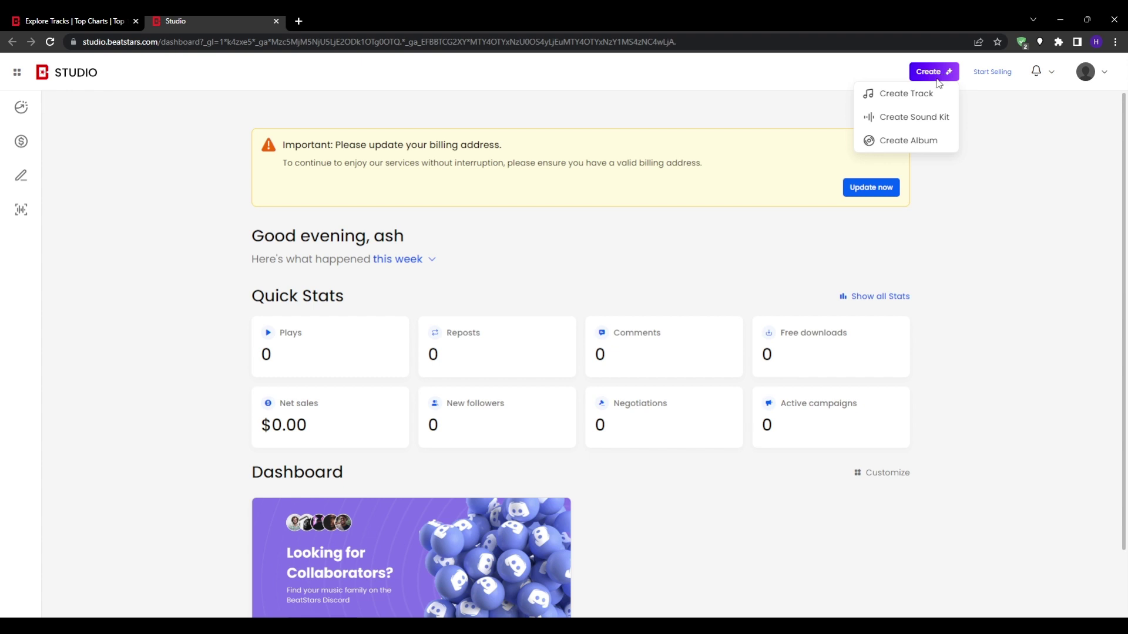
{"action": "left_click", "coordinate": [931, 104]}
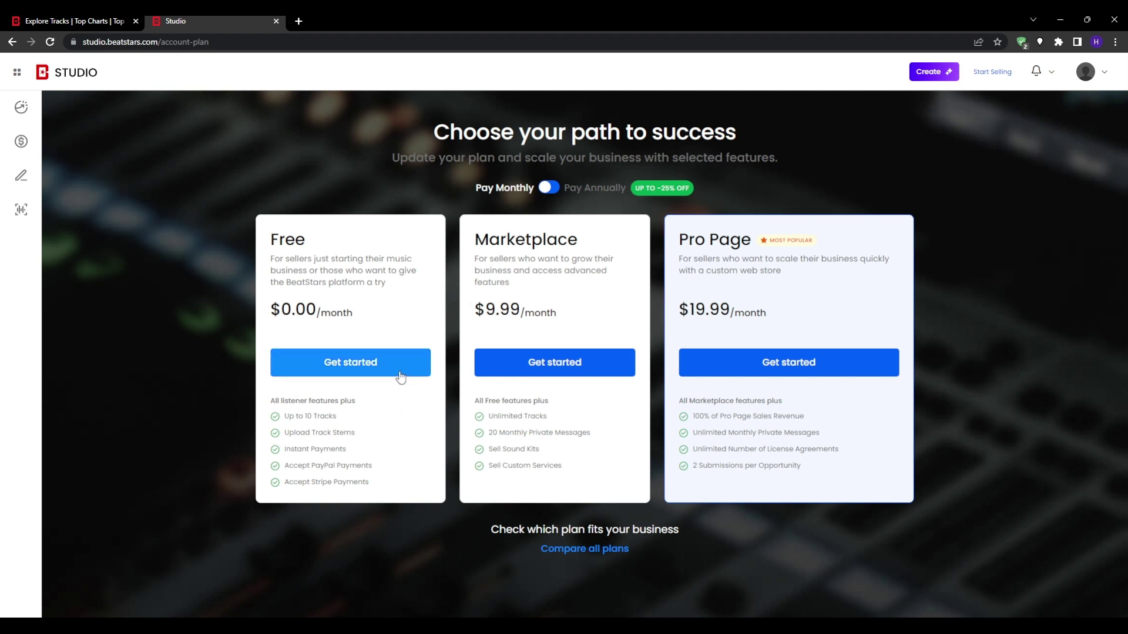
{"action": "double_click", "coordinate": [291, 237]}
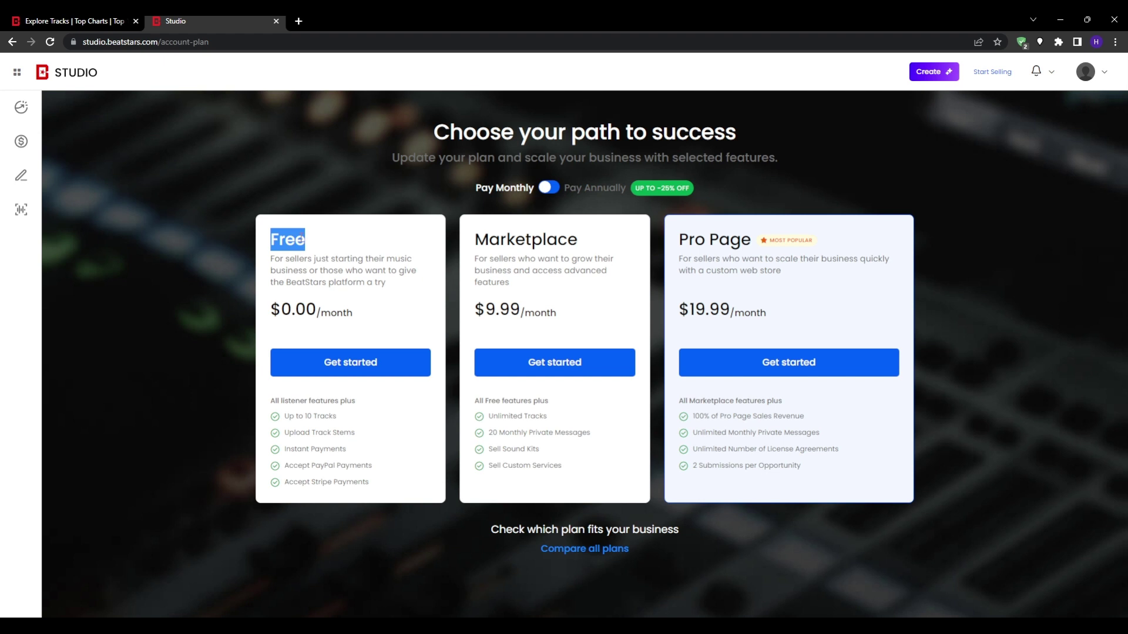
{"action": "left_click", "coordinate": [297, 241]}
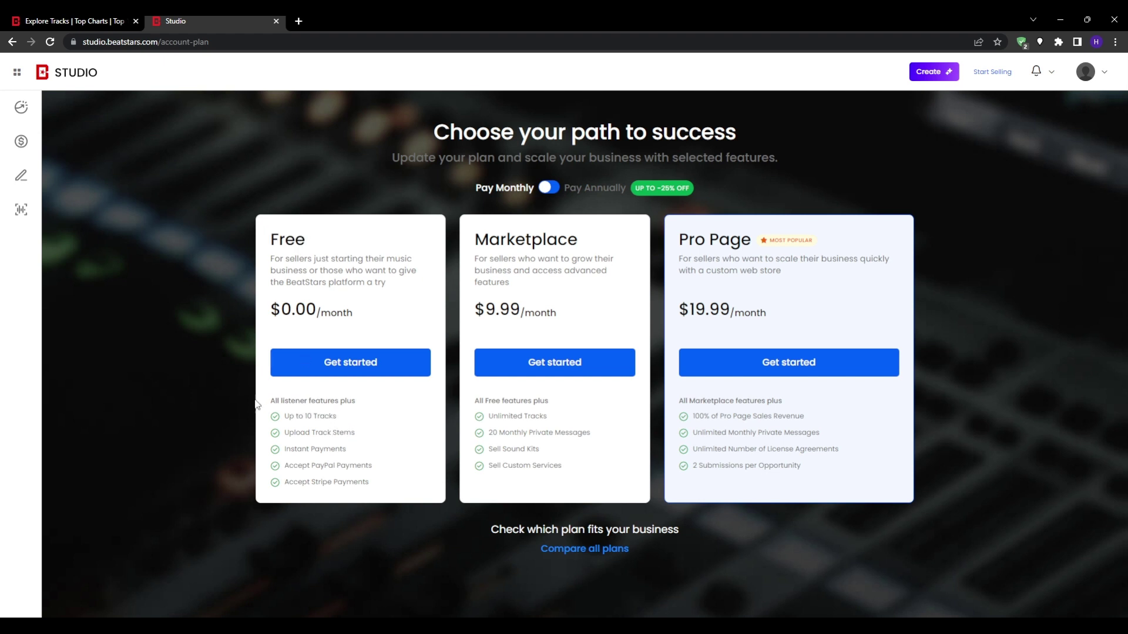
Step: Pick the Free ($0.00) plan, start a new track, and open the un-tagged file upload
{"action": "left_click", "coordinate": [316, 367]}
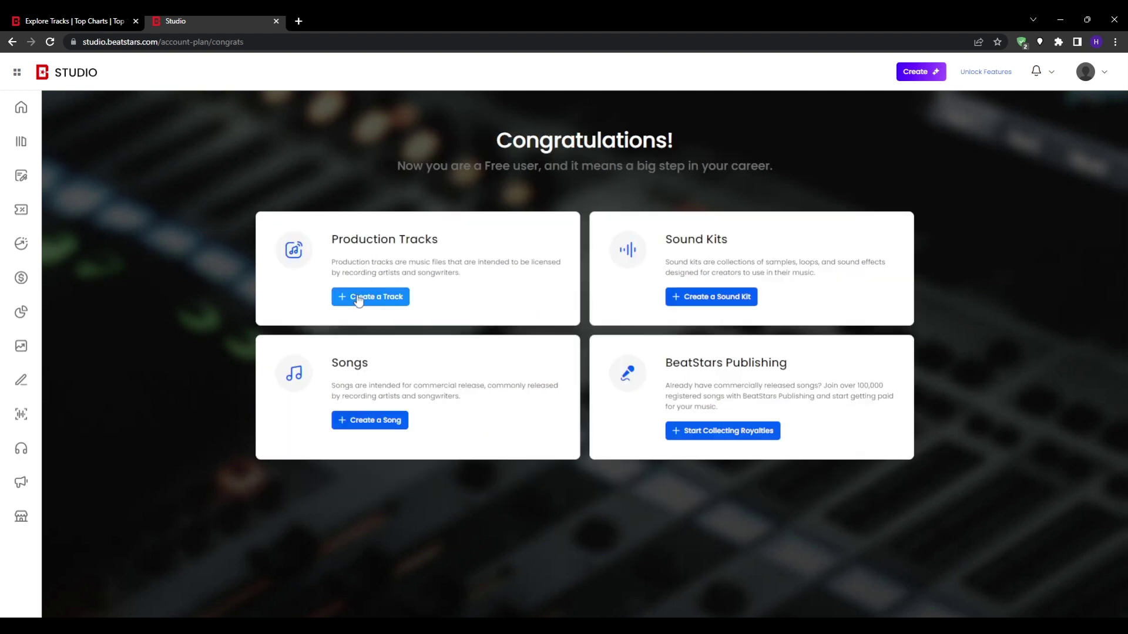
{"action": "left_click", "coordinate": [362, 297]}
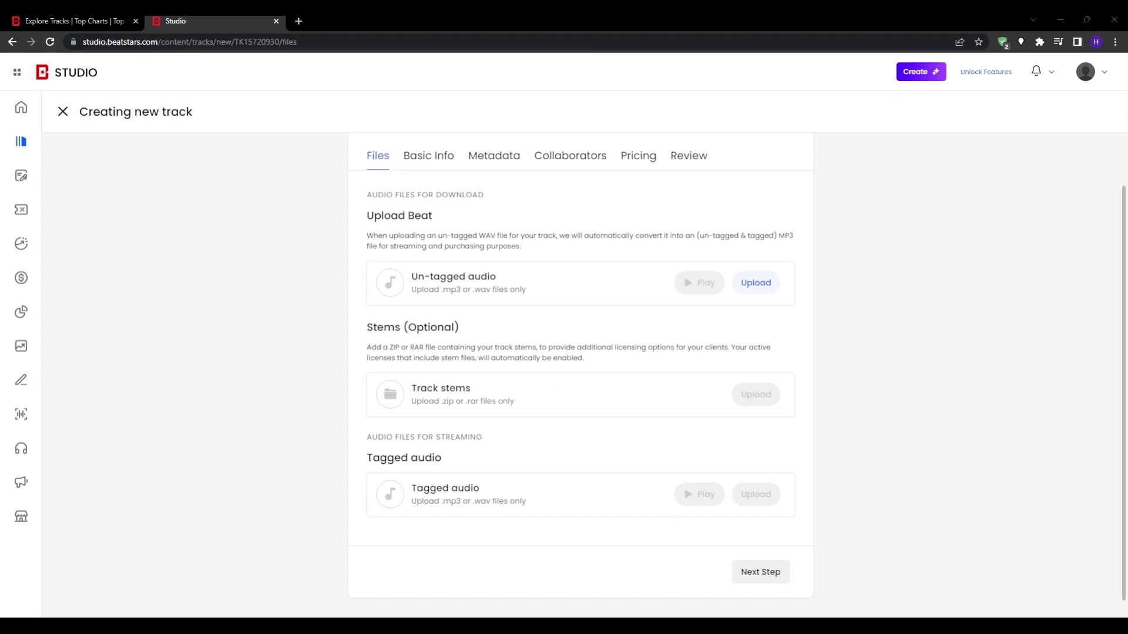
{"action": "left_click", "coordinate": [963, 336]}
Step: Upload the dark-love MP3 as the un-tagged audio and continue to Basic Info
{"action": "left_click", "coordinate": [760, 284]}
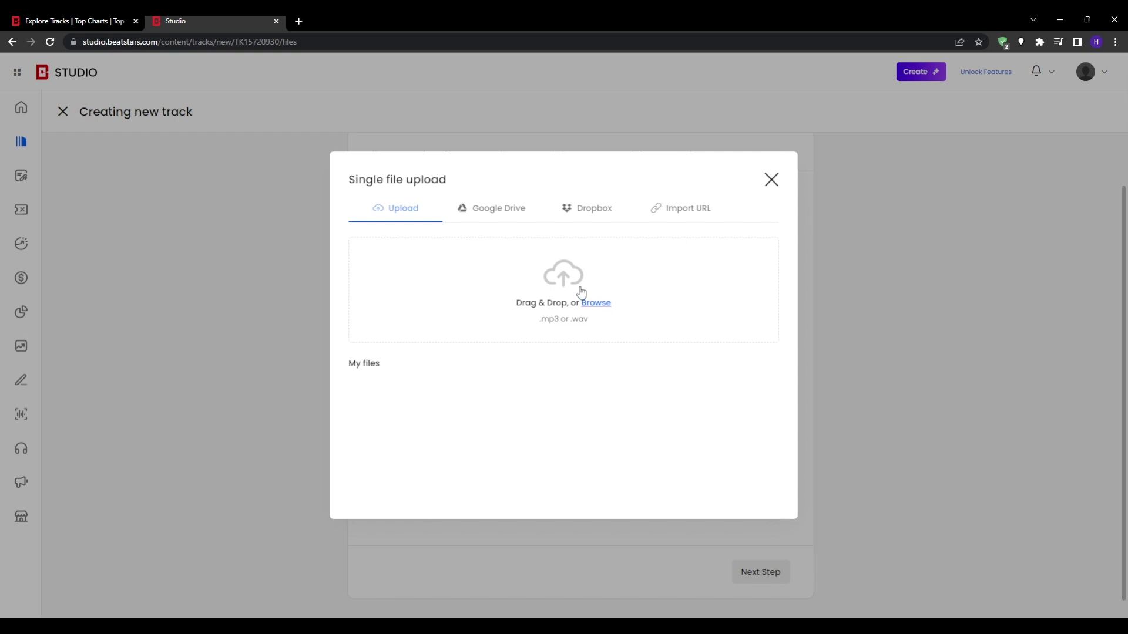
{"action": "left_click", "coordinate": [597, 304]}
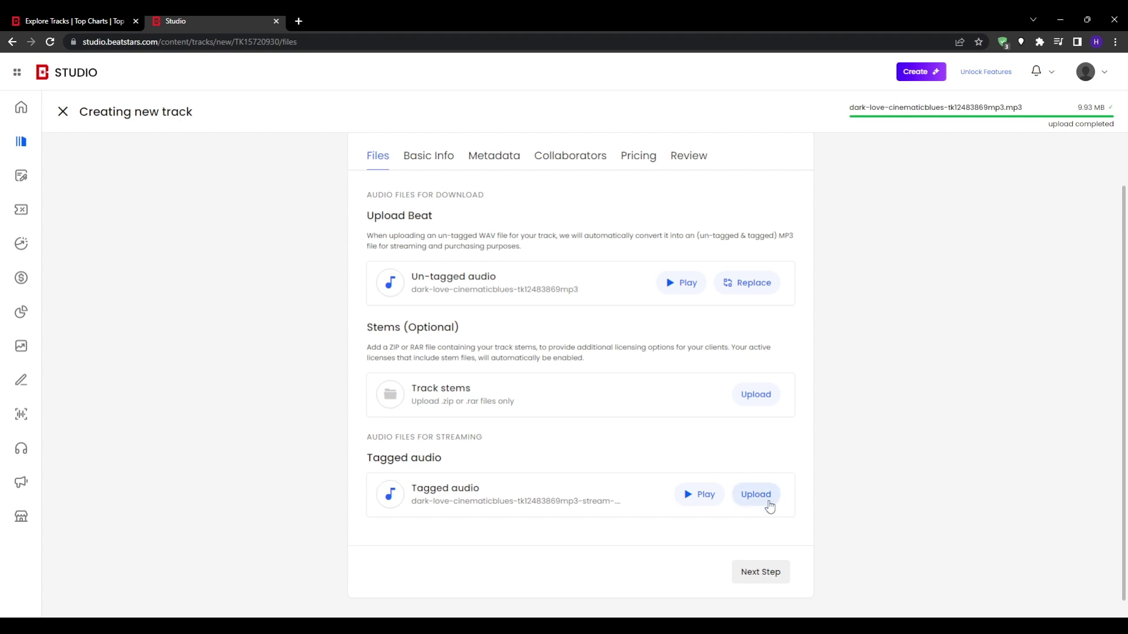
{"action": "left_click", "coordinate": [763, 582]}
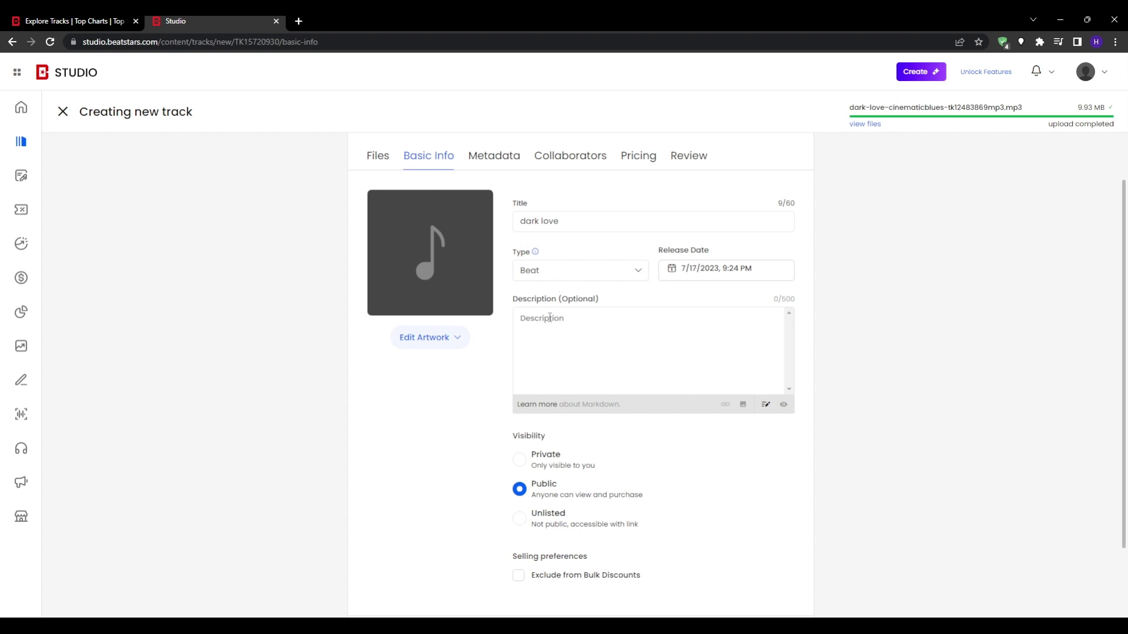
Step: Switch the 'dark love' track's visibility from Public to Unlisted
{"action": "left_click", "coordinate": [533, 527]}
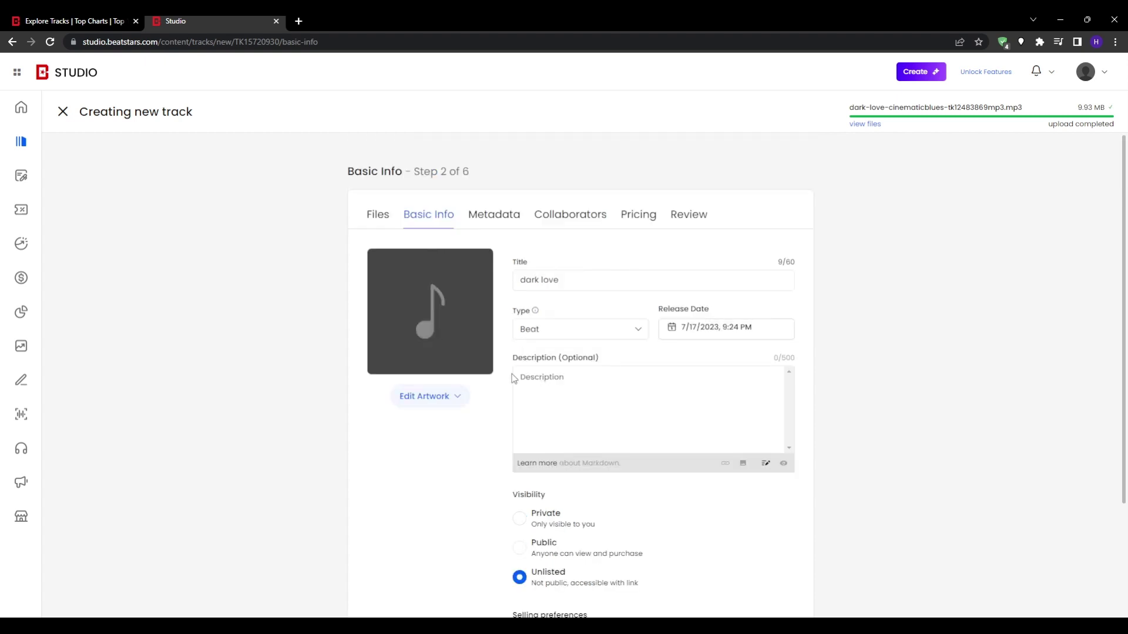
Step: Autofill the track metadata (genres, moods, Dm key, 98 BPM) from the Metadata step
{"action": "left_click", "coordinate": [484, 221]}
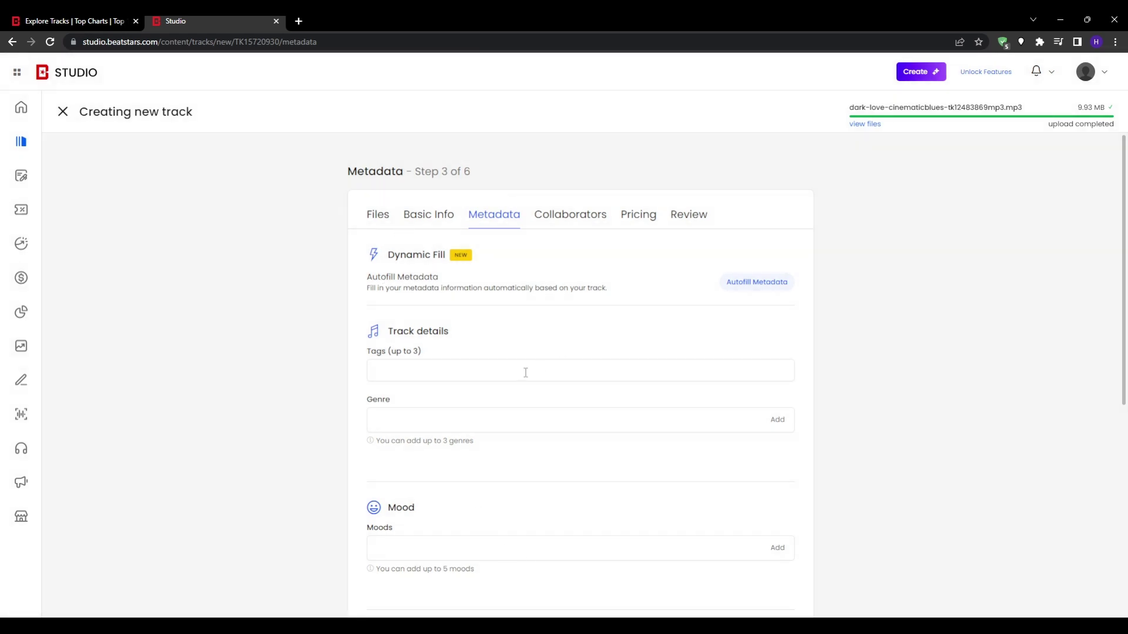
{"action": "left_click", "coordinate": [752, 283]}
{"action": "left_click", "coordinate": [636, 387]}
{"action": "scroll", "coordinate": [405, 320], "scroll_direction": "down", "scroll_amount": 2}
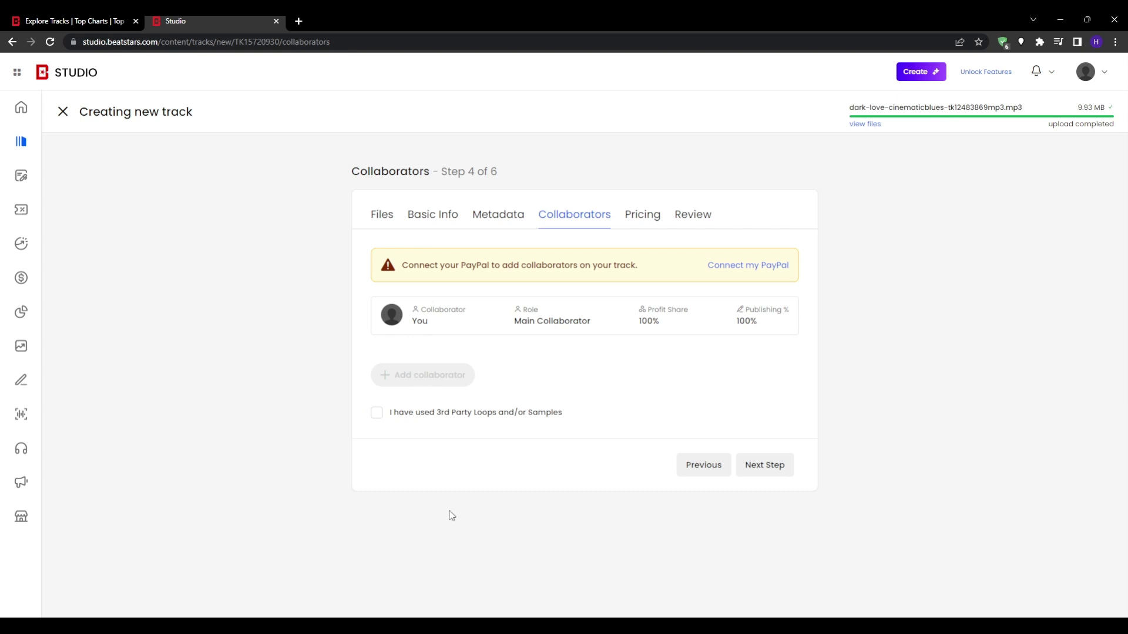
Step: Advance to Pricing and retype the Basic License price field, entering 150
{"action": "left_click", "coordinate": [773, 470]}
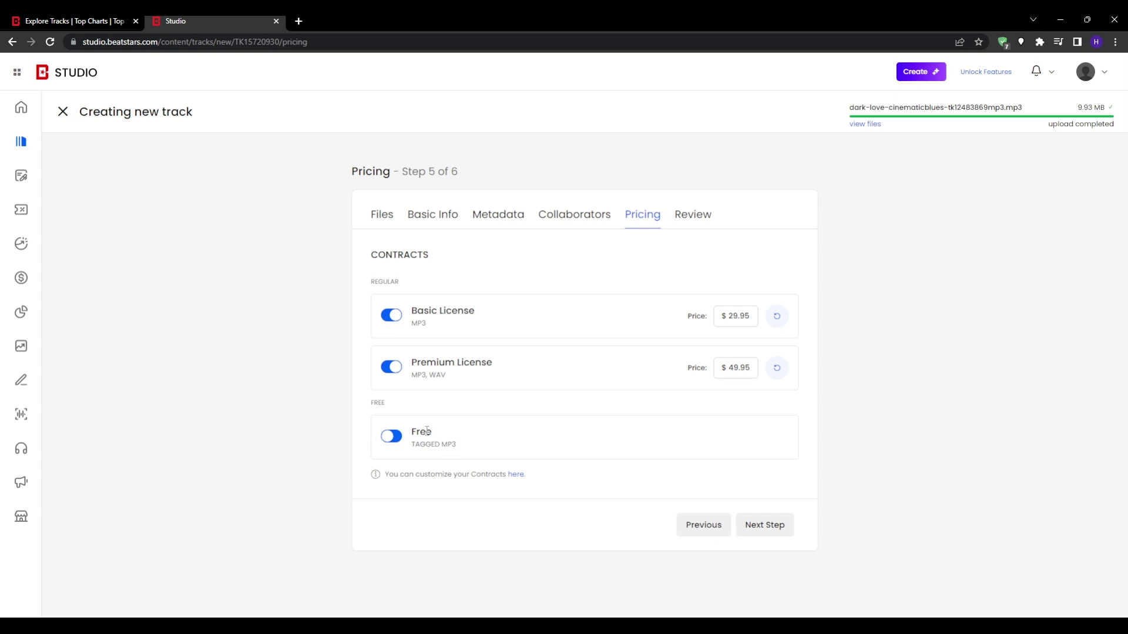
{"action": "double_click", "coordinate": [740, 315]}
{"action": "type", "text": "150"}
Step: Review and publish 'dark love' despite missing details, then dismiss the Track Released notice
{"action": "left_click", "coordinate": [764, 528]}
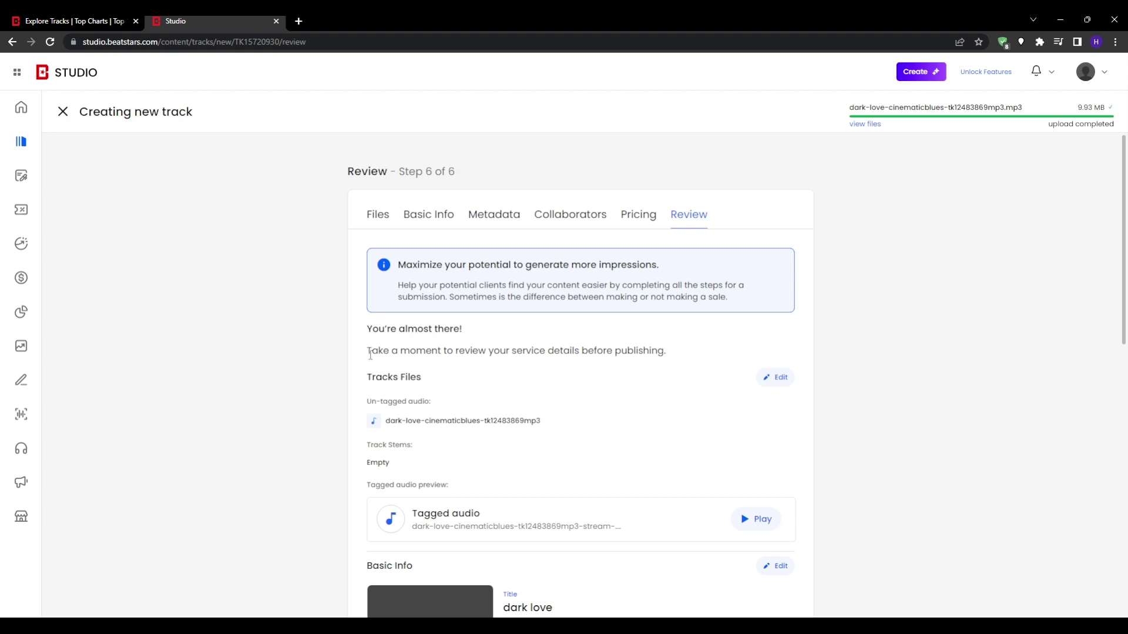
{"action": "scroll", "coordinate": [390, 353], "scroll_direction": "down", "scroll_amount": 10}
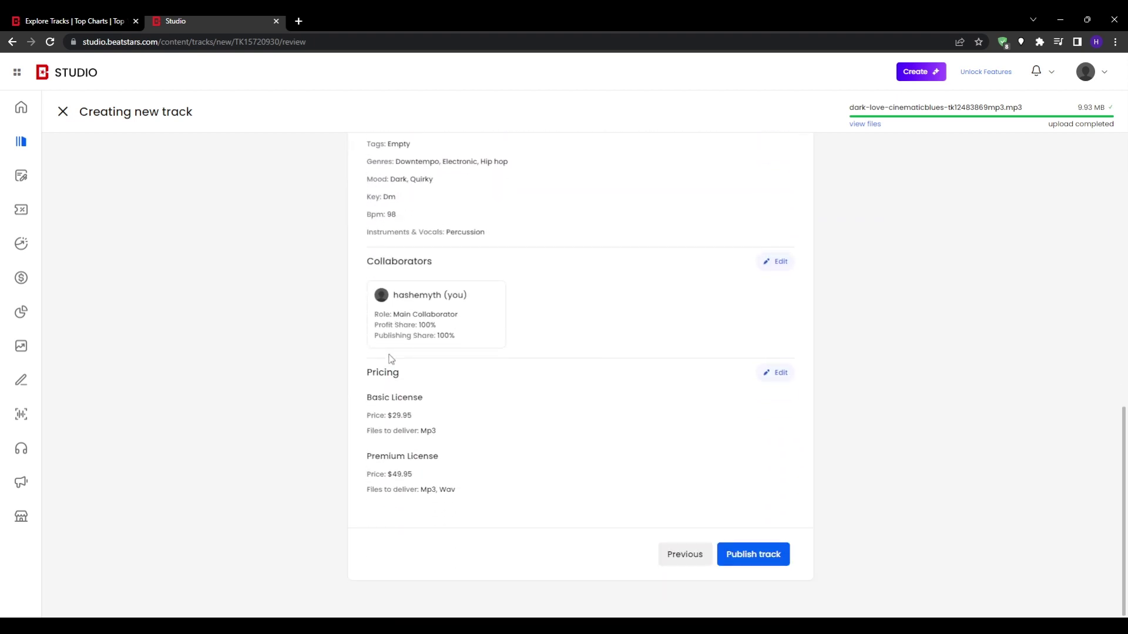
{"action": "scroll", "coordinate": [478, 272], "scroll_direction": "up", "scroll_amount": 5}
{"action": "scroll", "coordinate": [501, 297], "scroll_direction": "down", "scroll_amount": 5}
{"action": "left_click", "coordinate": [770, 555]}
{"action": "left_click", "coordinate": [619, 372]}
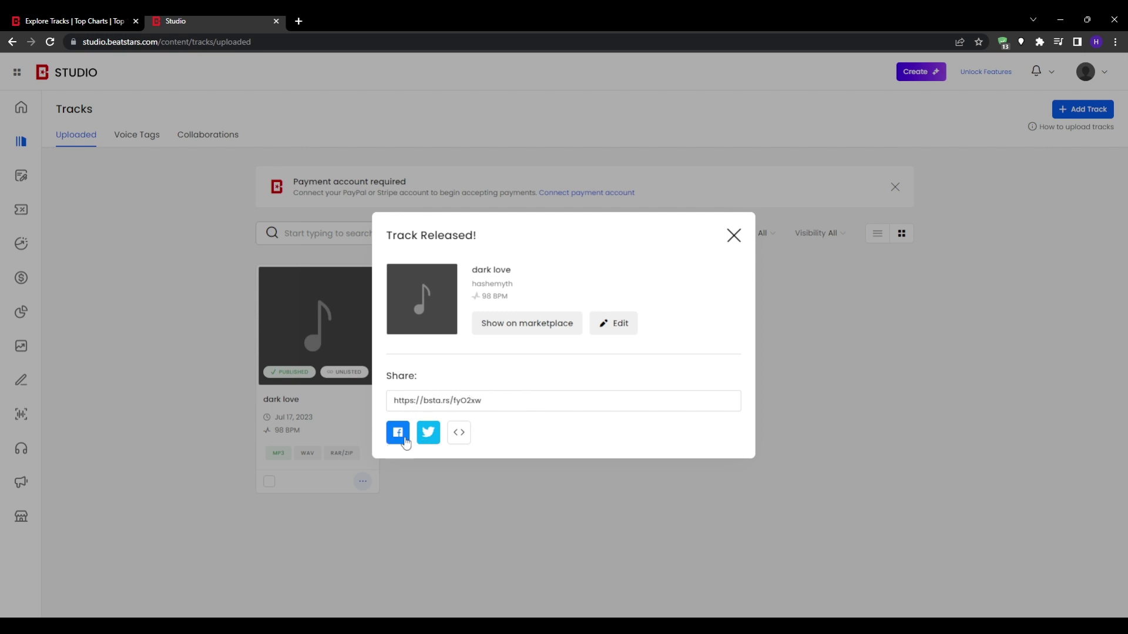
{"action": "left_click", "coordinate": [297, 434]}
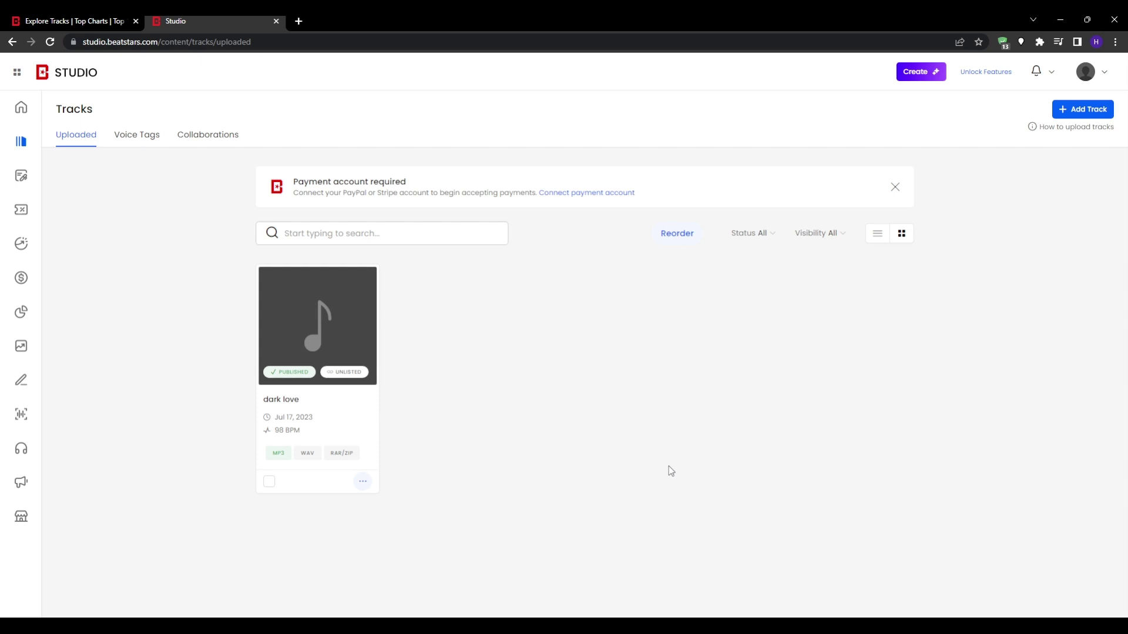